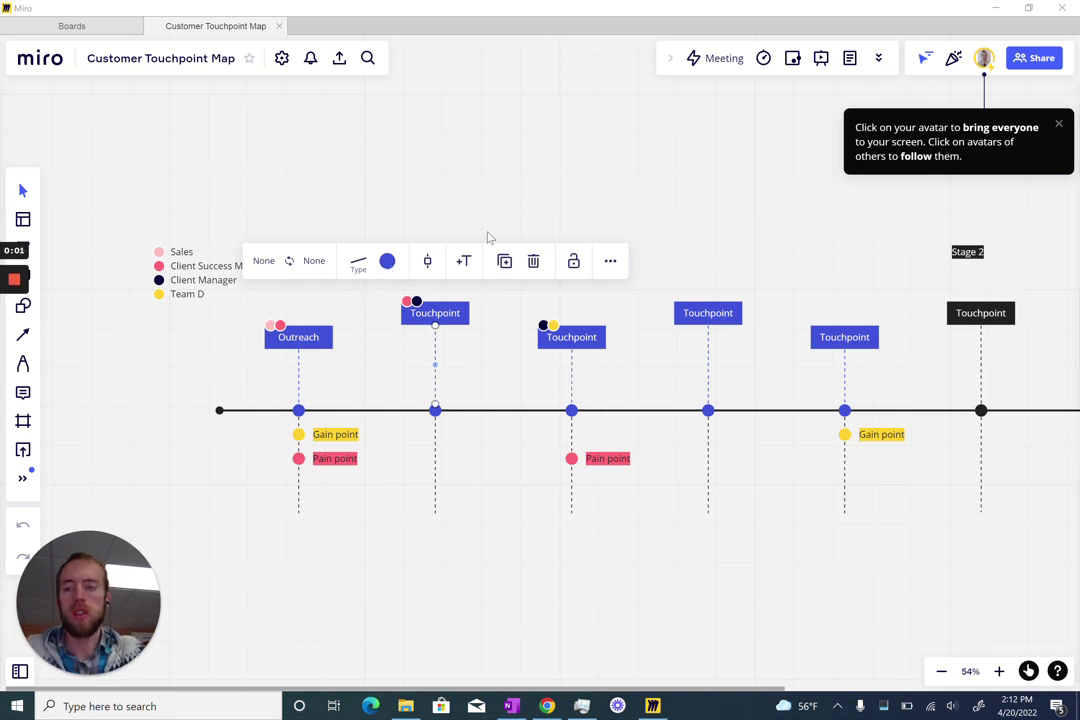
Step: Deselect the timeline connector, then open Discover apps and tools from the board settings
{"action": "left_click", "coordinate": [790, 282]}
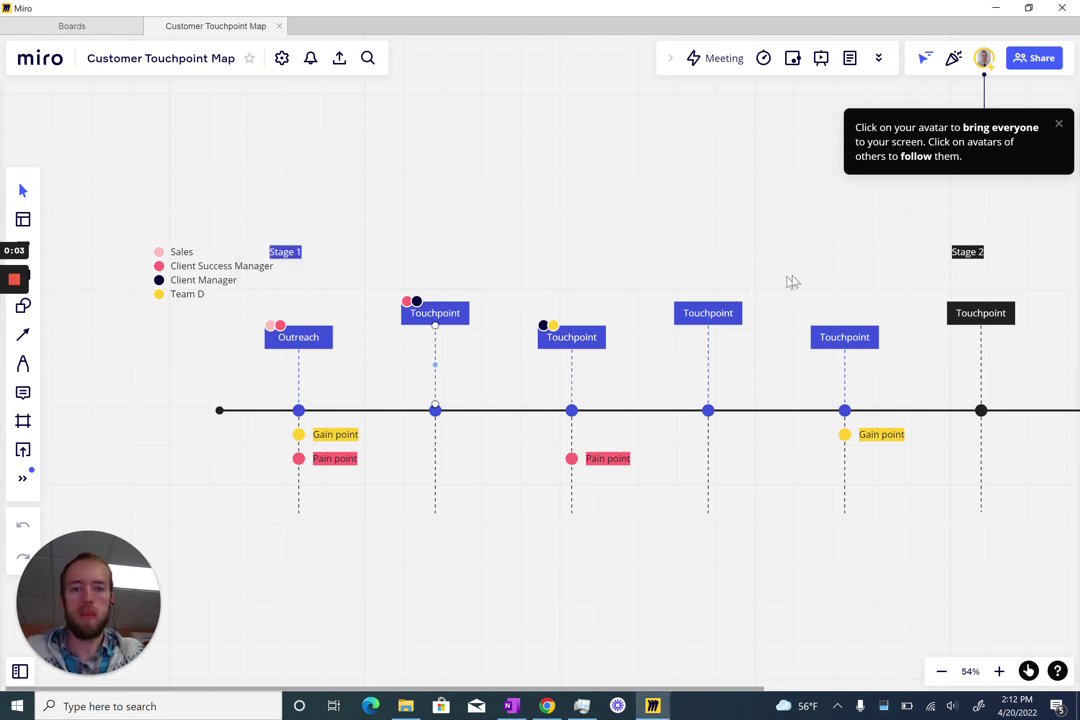
{"action": "scroll", "coordinate": [803, 280], "scroll_direction": "left", "scroll_amount": 2}
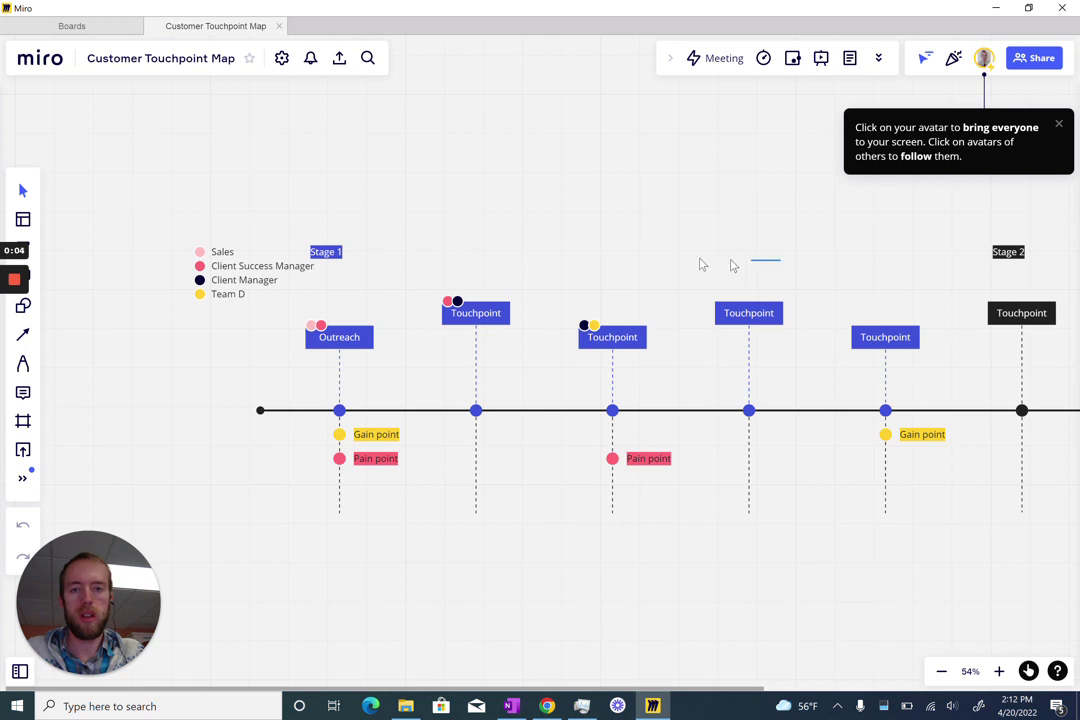
{"action": "scroll", "coordinate": [700, 264], "scroll_direction": "right", "scroll_amount": 10}
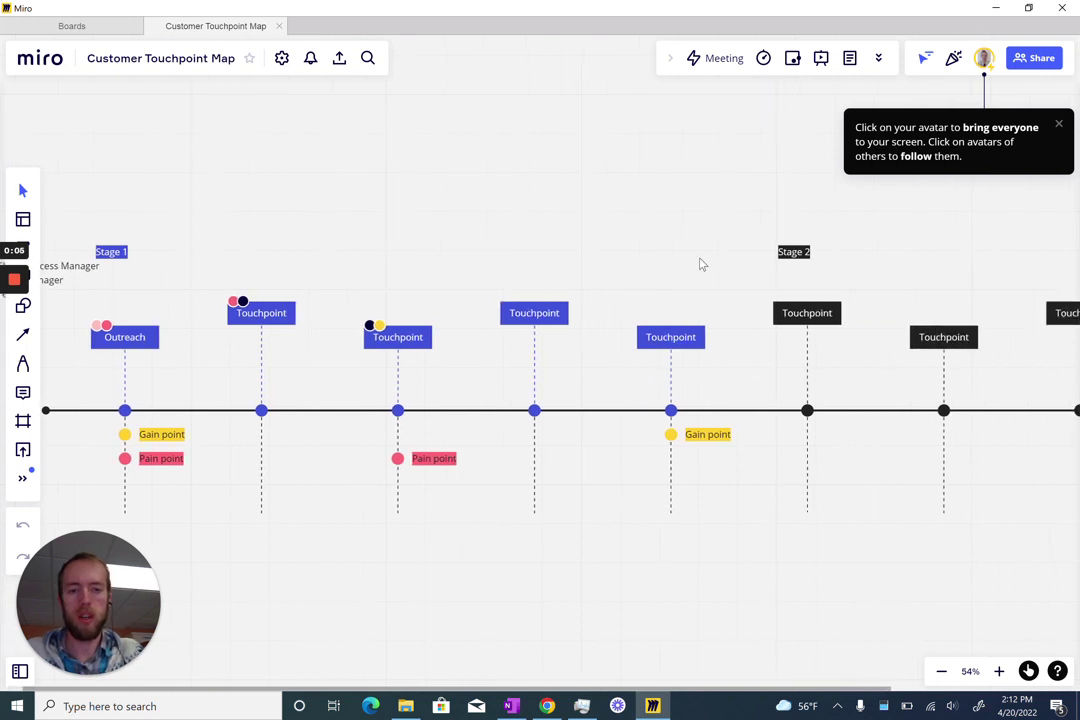
{"action": "scroll", "coordinate": [700, 264], "scroll_direction": "left", "scroll_amount": 5}
{"action": "scroll", "coordinate": [700, 264], "scroll_direction": "left", "scroll_amount": 2}
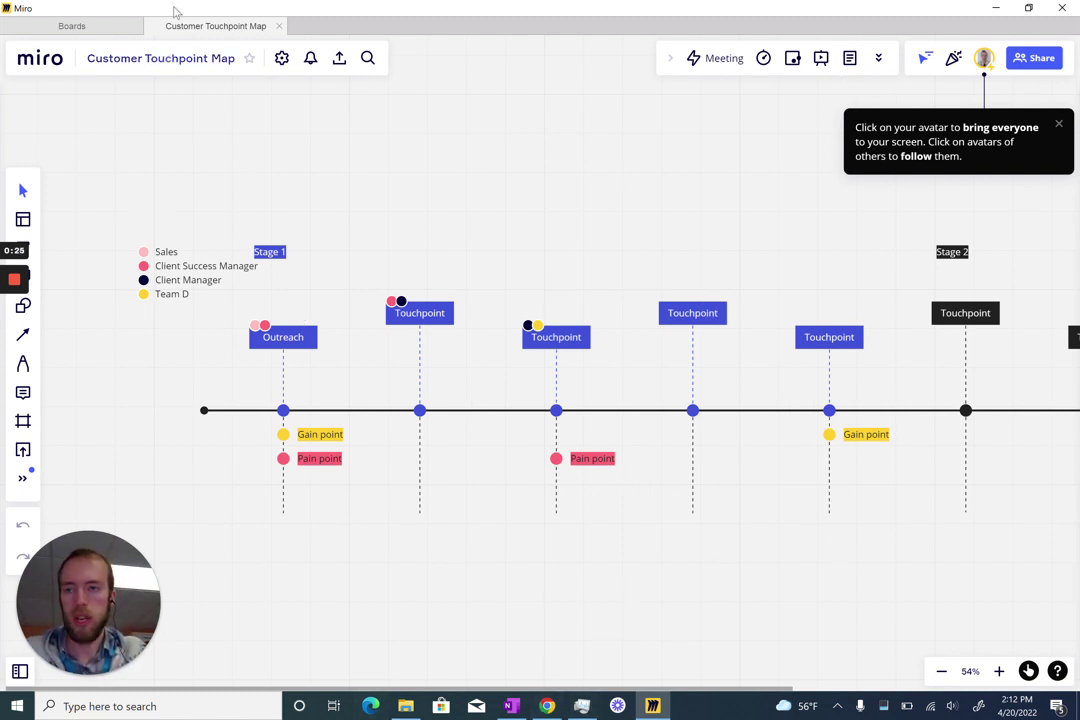
{"action": "left_click", "coordinate": [282, 60]}
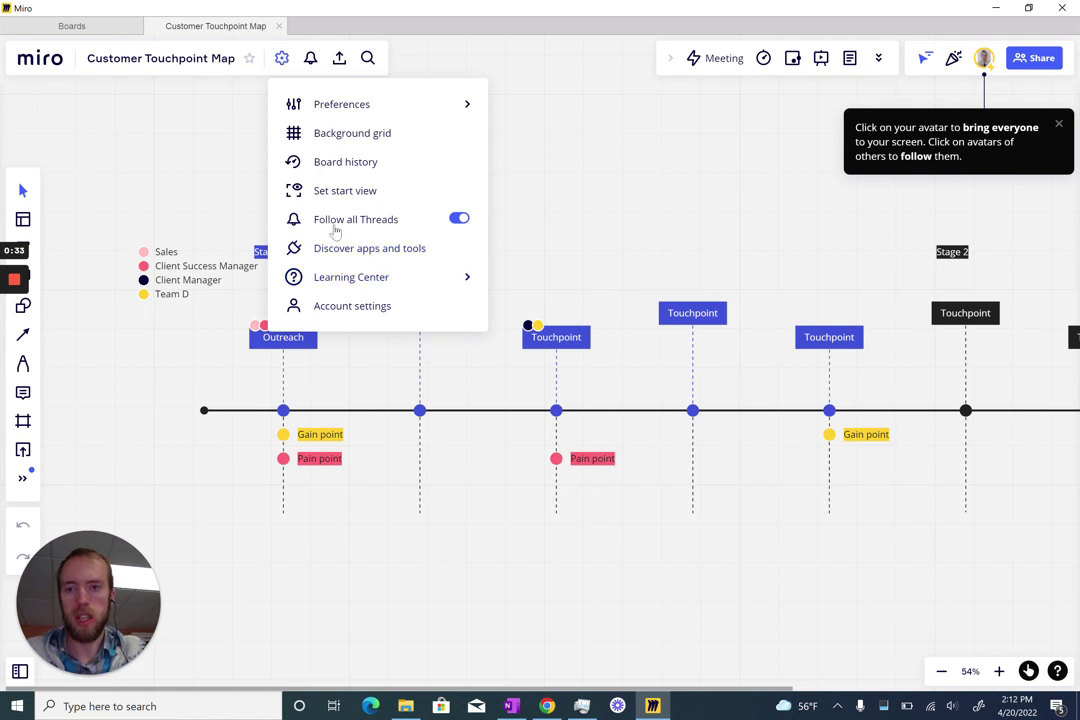
{"action": "left_click", "coordinate": [338, 257]}
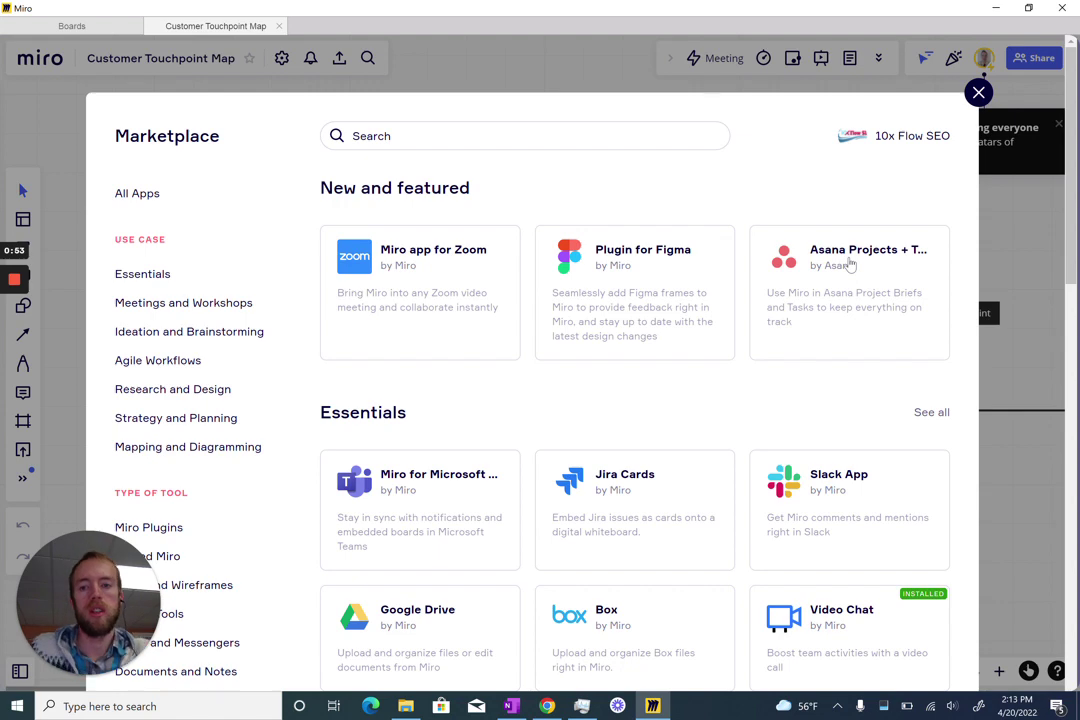
Step: Open the Asana Projects + Tasks app details in the Marketplace and integrate it
{"action": "left_click", "coordinate": [815, 305]}
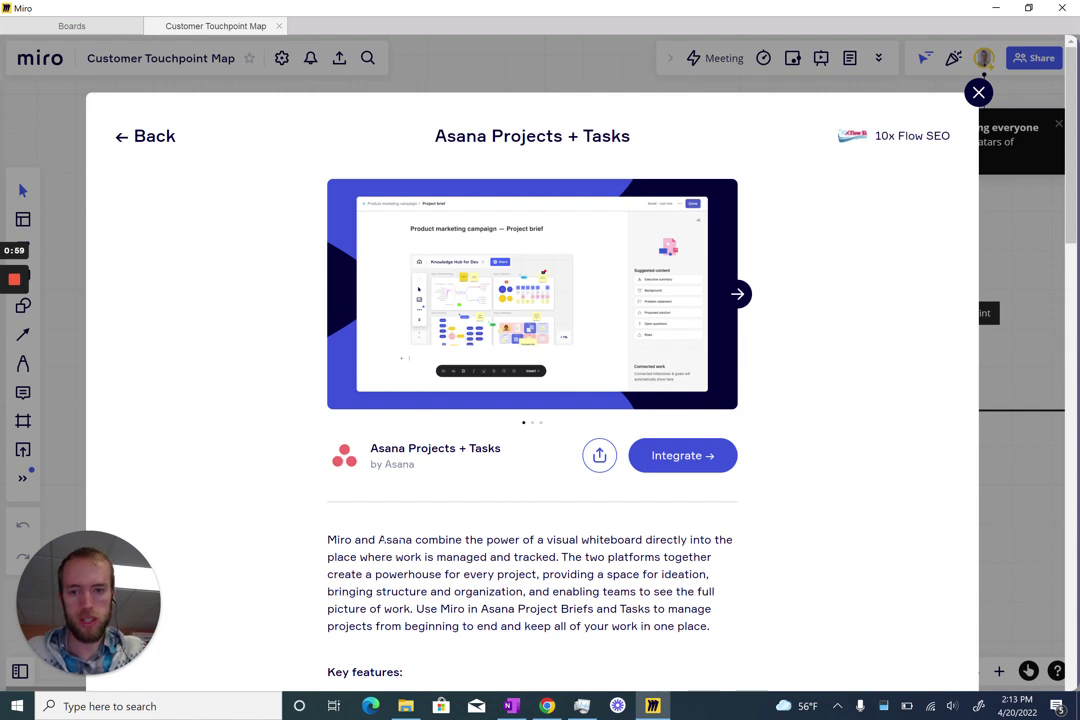
{"action": "scroll", "coordinate": [636, 556], "scroll_direction": "down", "scroll_amount": 1}
{"action": "scroll", "coordinate": [636, 550], "scroll_direction": "down", "scroll_amount": 1}
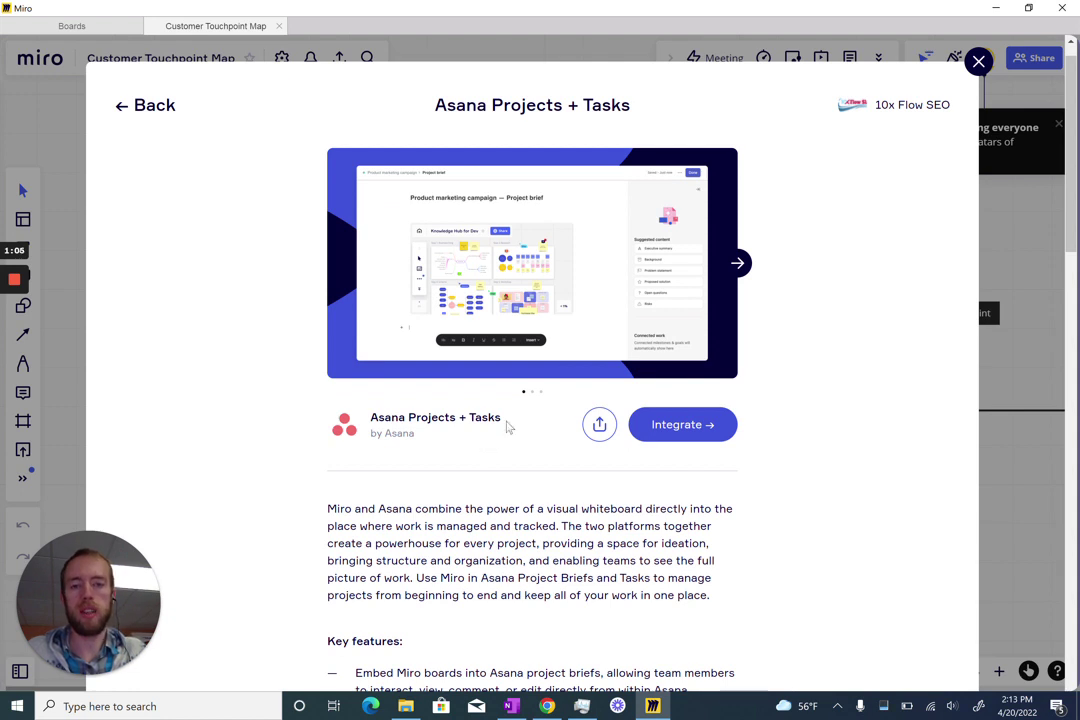
{"action": "left_click", "coordinate": [695, 430]}
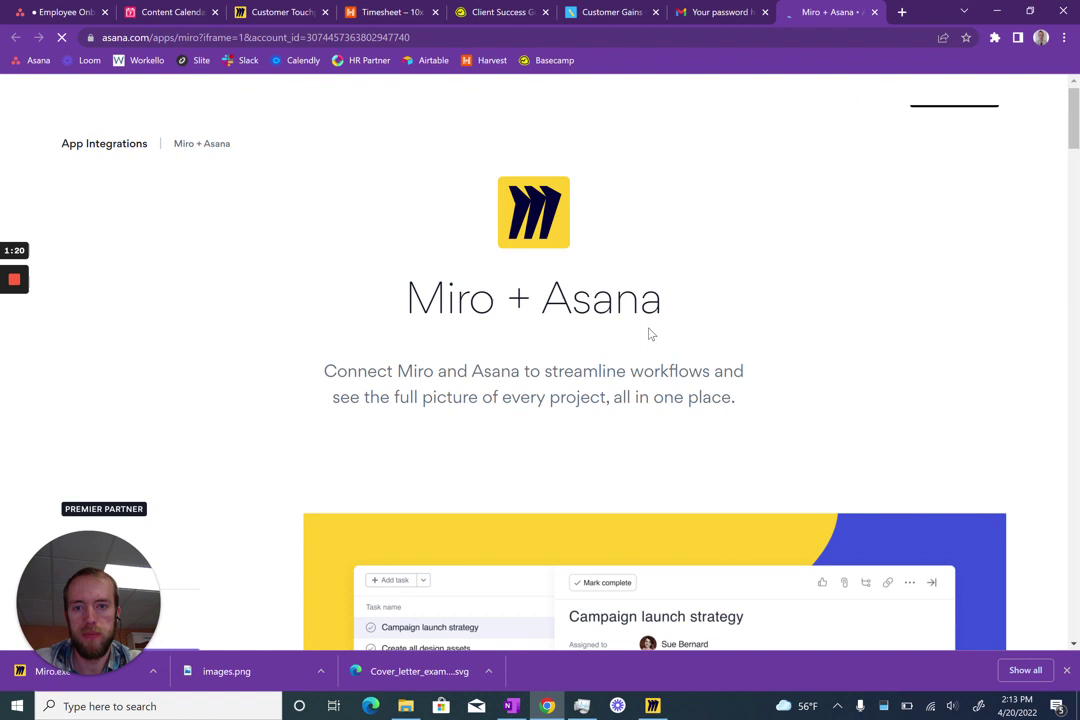
{"action": "scroll", "coordinate": [648, 333], "scroll_direction": "down", "scroll_amount": 1}
{"action": "scroll", "coordinate": [648, 333], "scroll_direction": "down", "scroll_amount": 1}
{"action": "scroll", "coordinate": [648, 333], "scroll_direction": "up", "scroll_amount": 1}
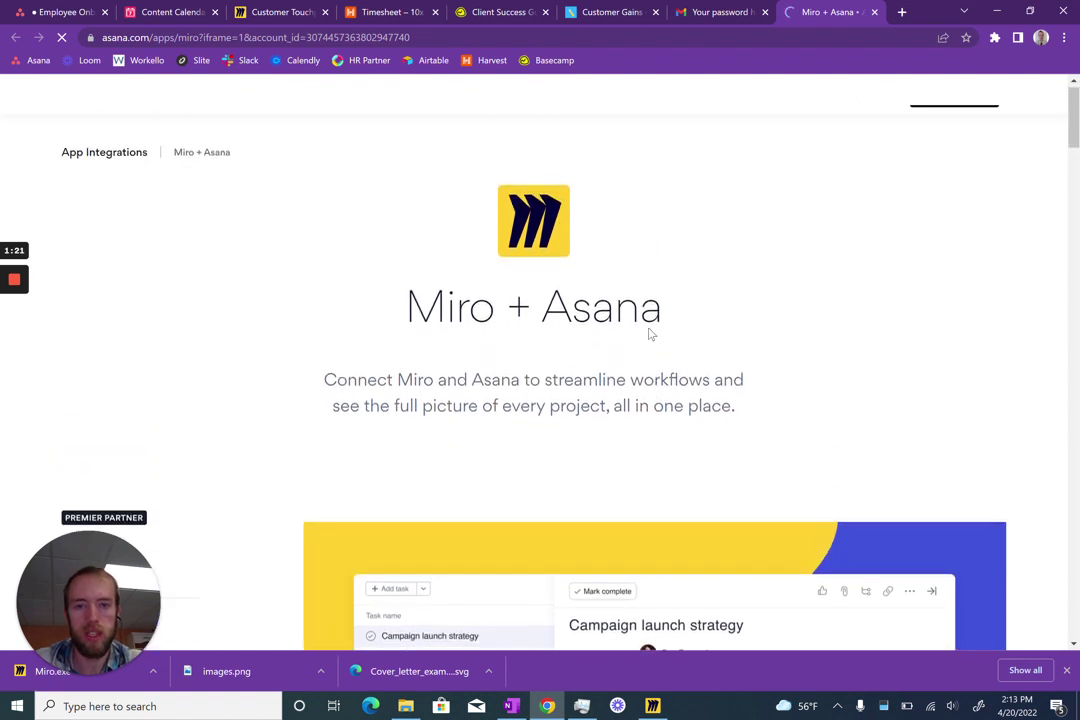
{"action": "scroll", "coordinate": [648, 333], "scroll_direction": "down", "scroll_amount": 2}
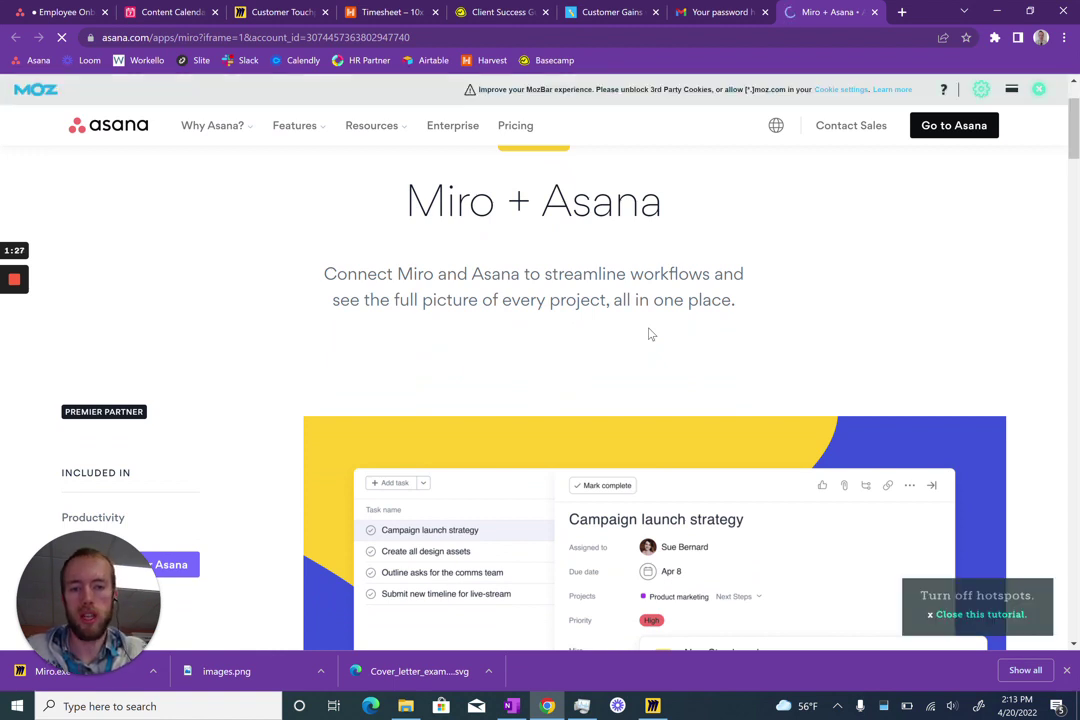
{"action": "scroll", "coordinate": [648, 333], "scroll_direction": "down", "scroll_amount": 2}
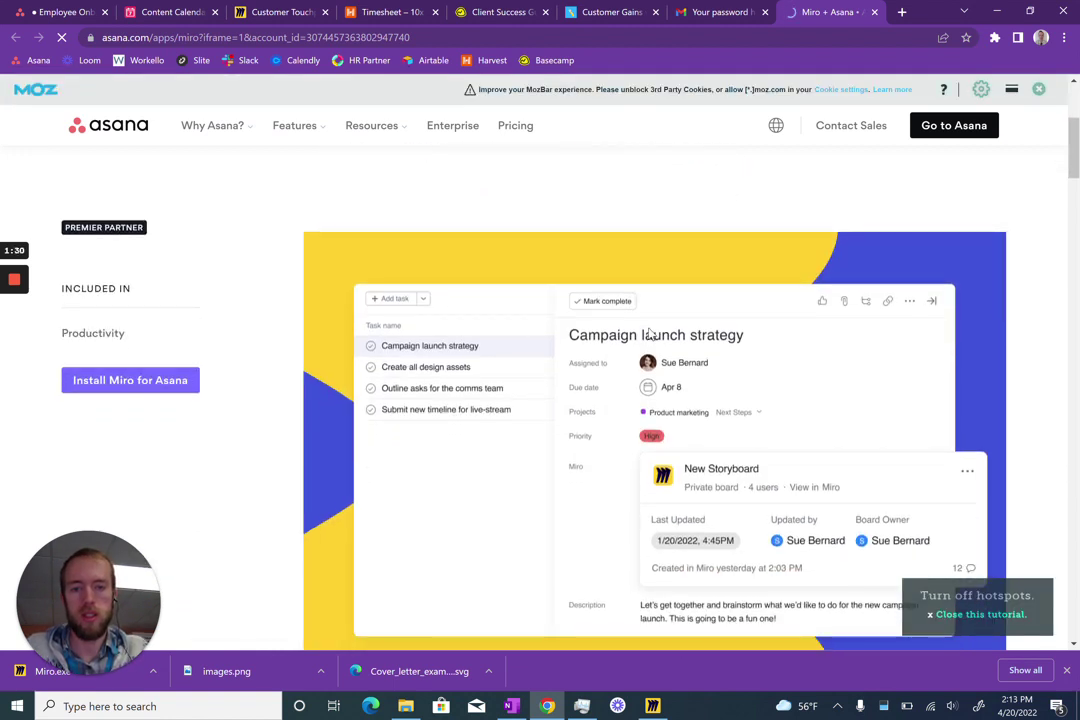
{"action": "scroll", "coordinate": [649, 334], "scroll_direction": "up", "scroll_amount": 2}
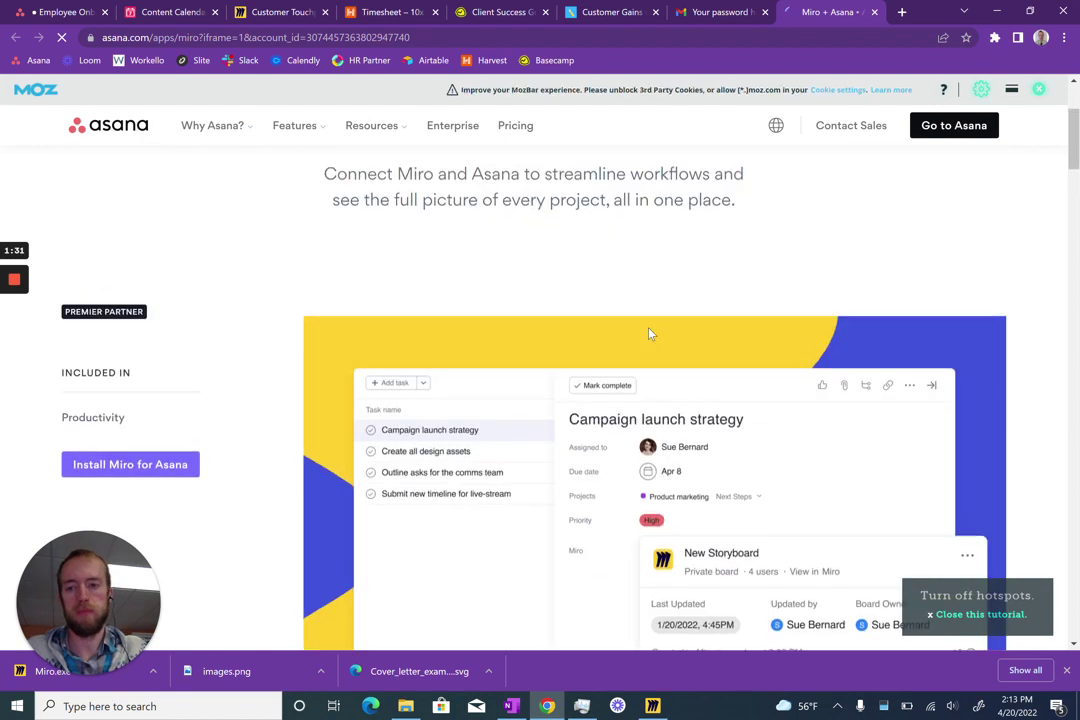
{"action": "scroll", "coordinate": [648, 333], "scroll_direction": "down", "scroll_amount": 2}
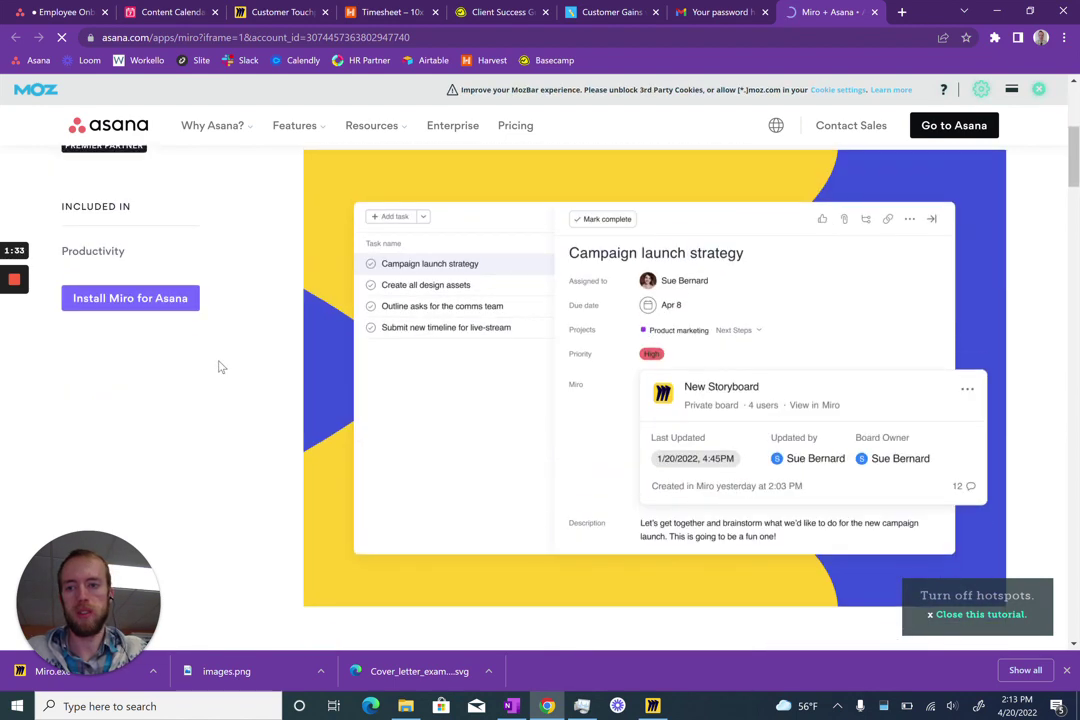
Step: Install Miro for Asana to launch Asana's 4-step Miro setup
{"action": "left_click", "coordinate": [157, 309]}
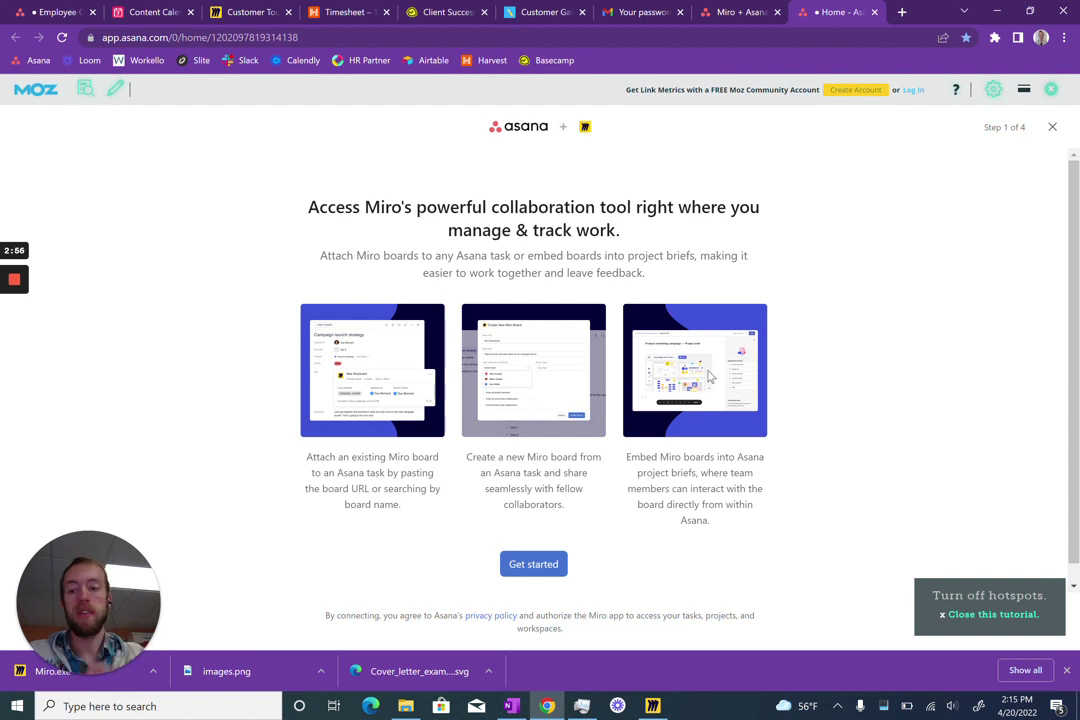
Step: Start Asana's Miro setup and connect to Miro, bringing up the Grant Permission request
{"action": "left_click", "coordinate": [537, 567]}
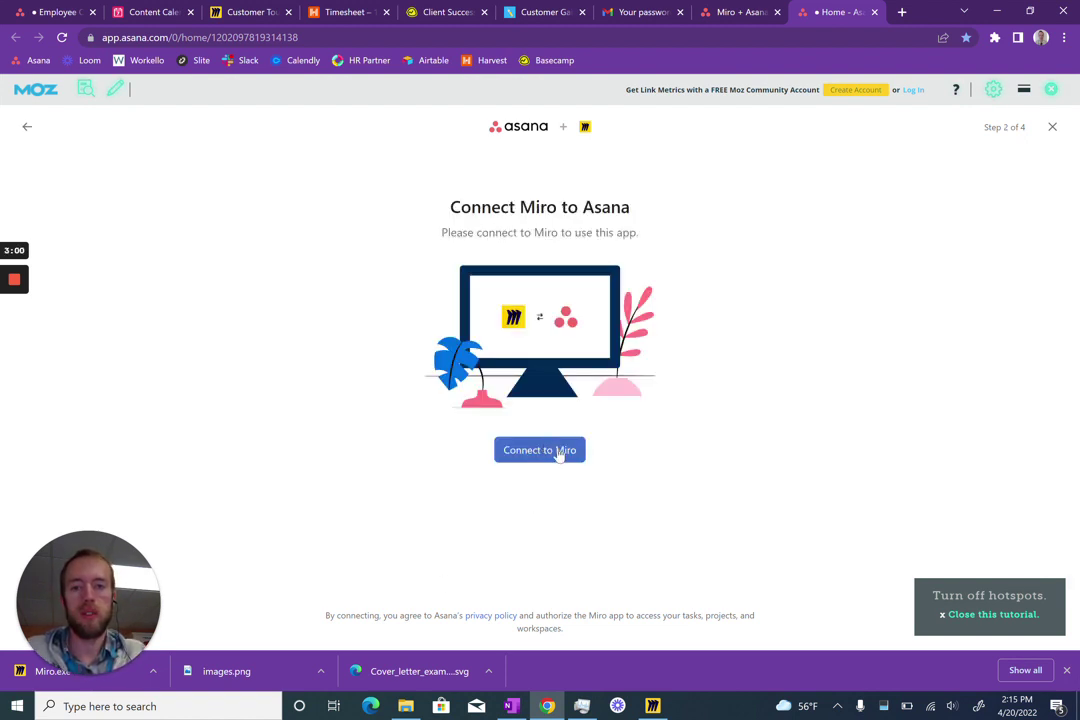
{"action": "left_click", "coordinate": [560, 459]}
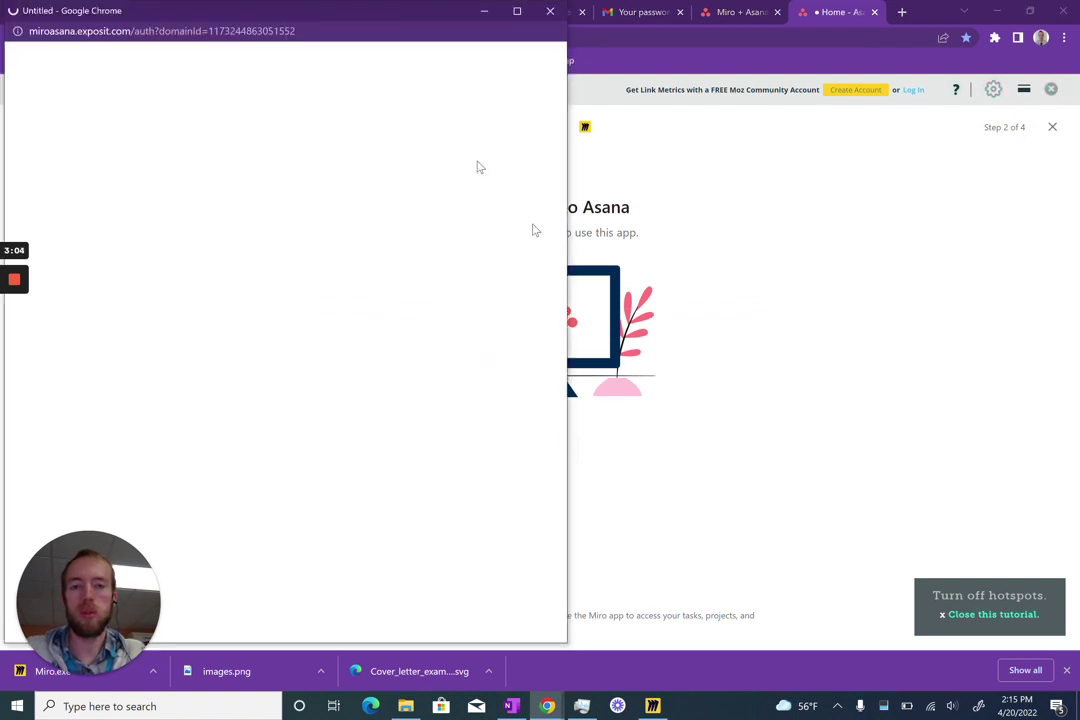
{"action": "mouse_move", "coordinate": [380, 12]}
{"action": "left_mouse_down"}
{"action": "mouse_move", "coordinate": [320, 229]}
{"action": "mouse_move", "coordinate": [311, 185]}
{"action": "mouse_move", "coordinate": [420, 25]}
{"action": "left_mouse_up"}
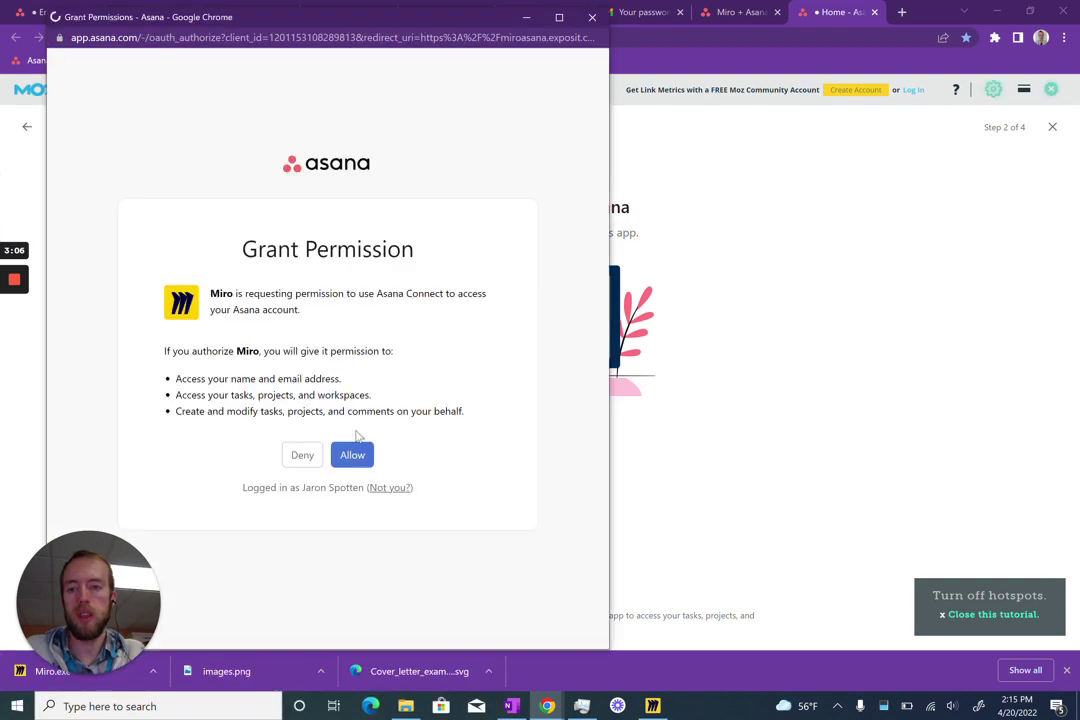